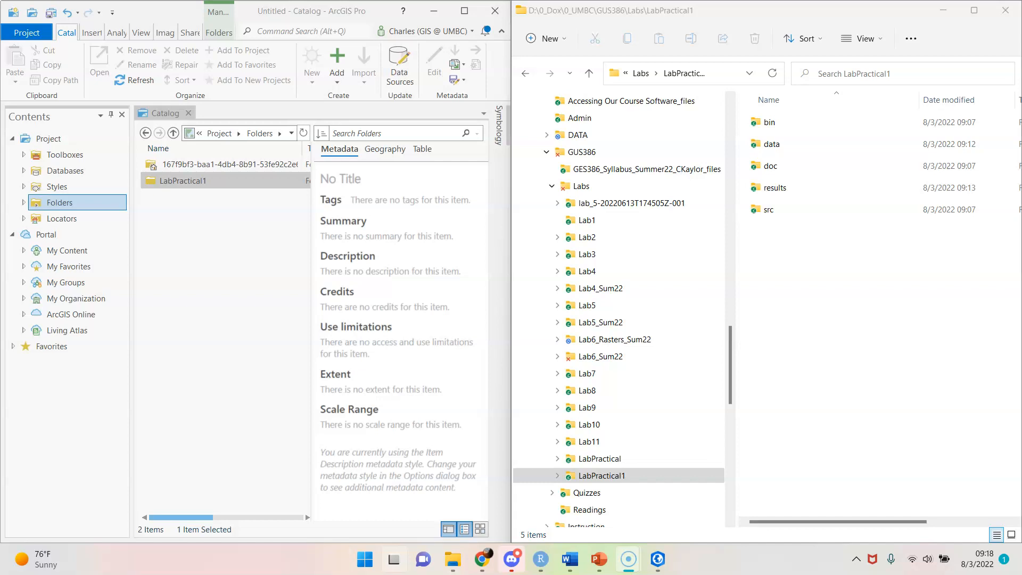
Expand the project's Folders and the LabPractical1 folder connection to show its subfolders in the Contents tree
left_click(141, 32)
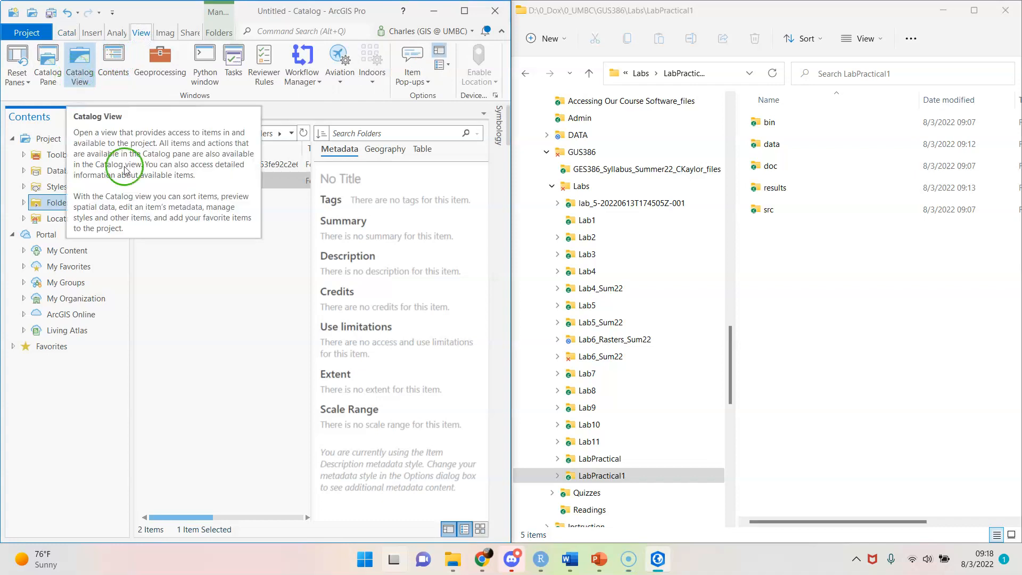
left_click(202, 283)
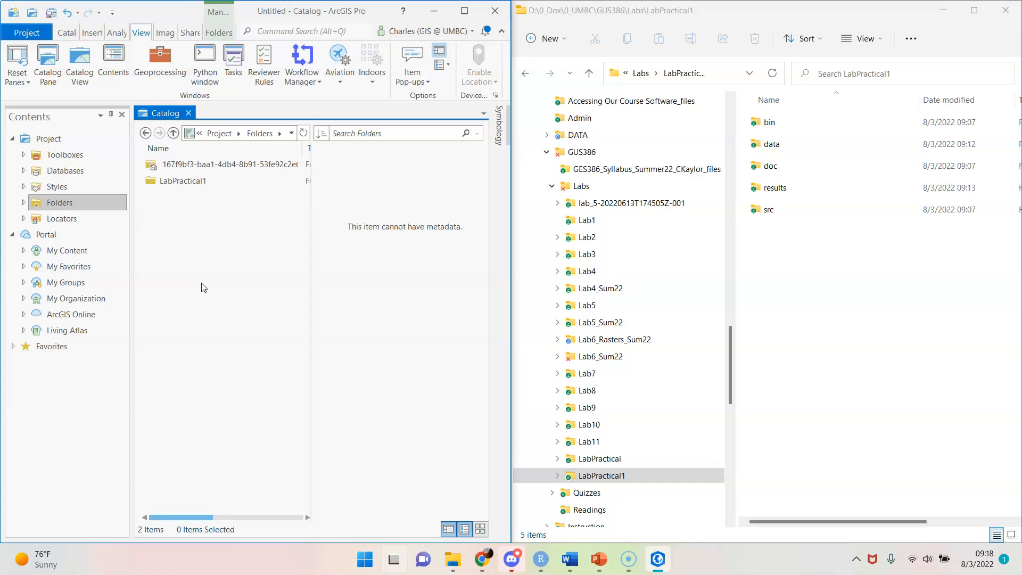
left_click(48, 205)
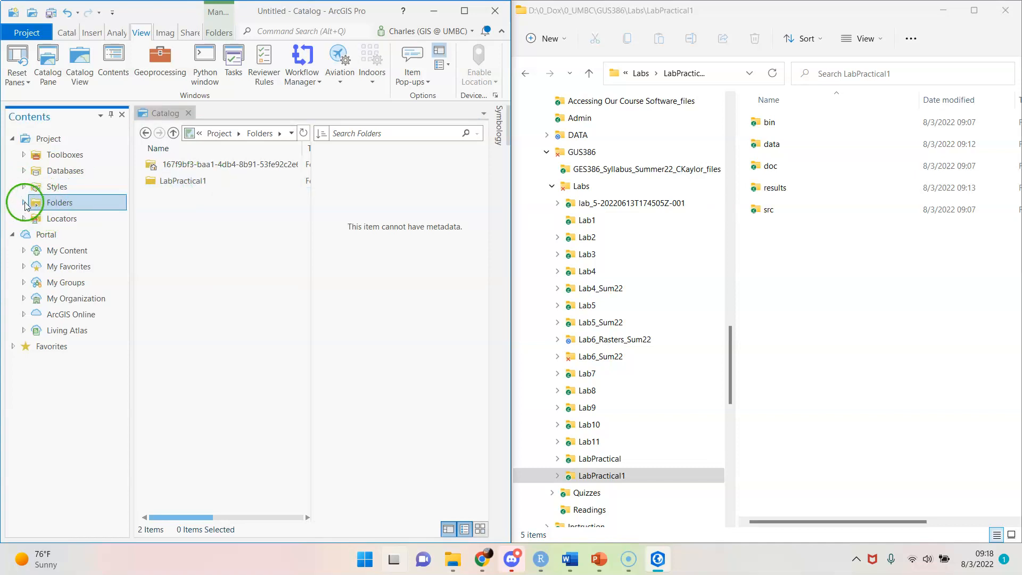
left_click(24, 203)
left_click(34, 235)
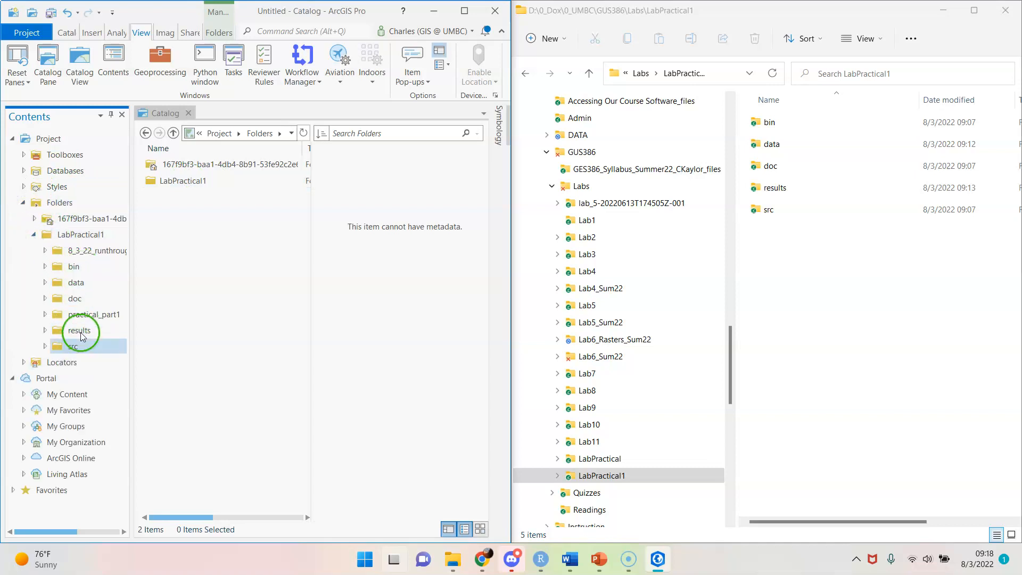
Refresh the data folder inside LabPractical1
right_click(171, 312)
left_click(193, 328)
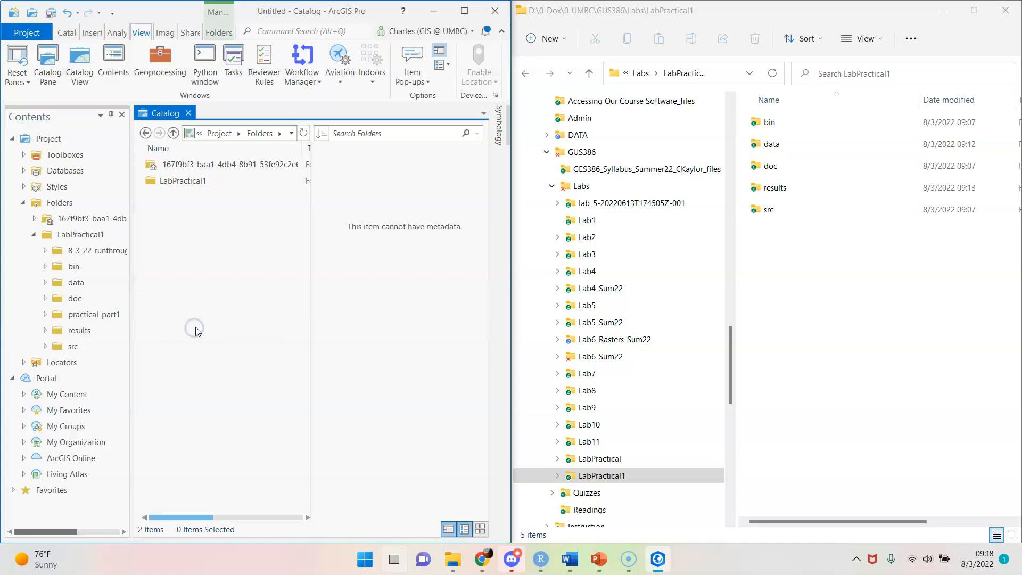
right_click(86, 284)
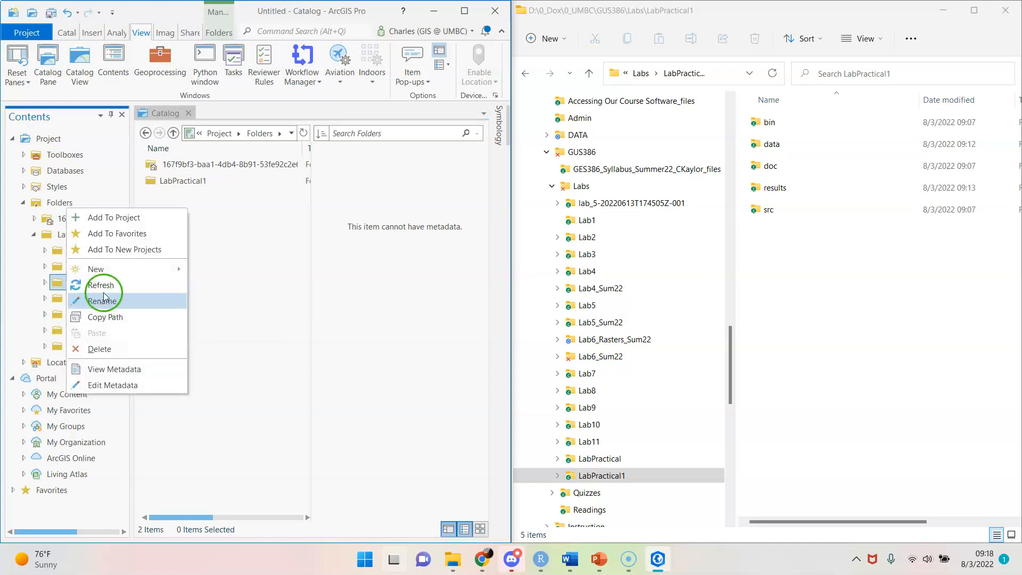
left_click(107, 285)
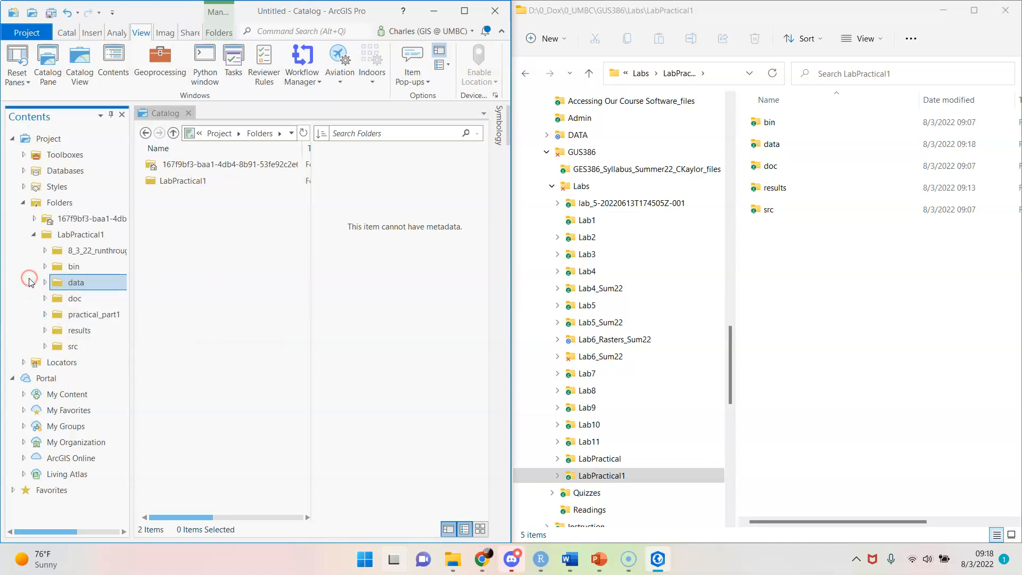
left_click(302, 392)
left_click(223, 296)
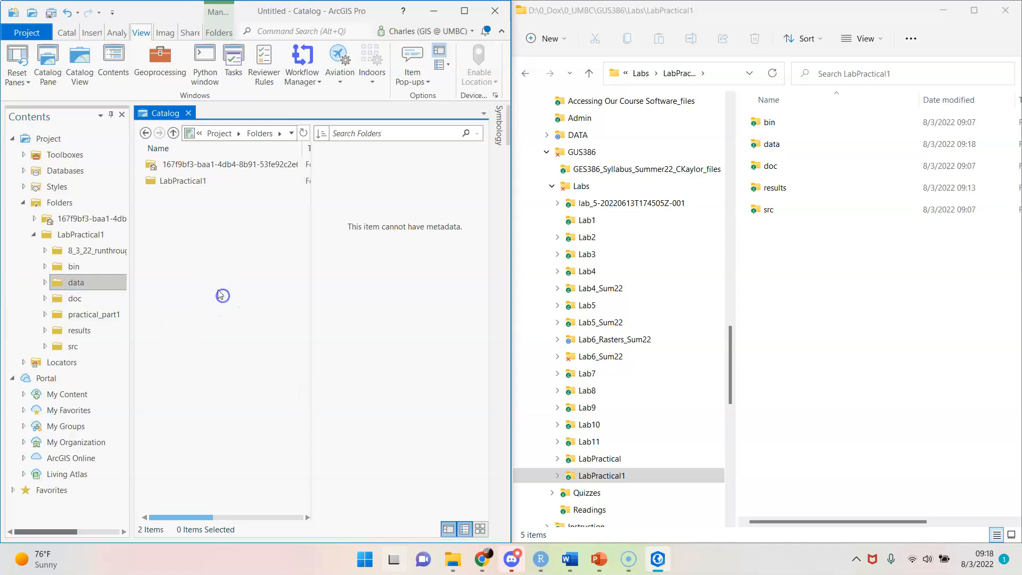
Look through the contents of the bin, data, doc, results and src folders of LabPractical1
left_click(96, 266)
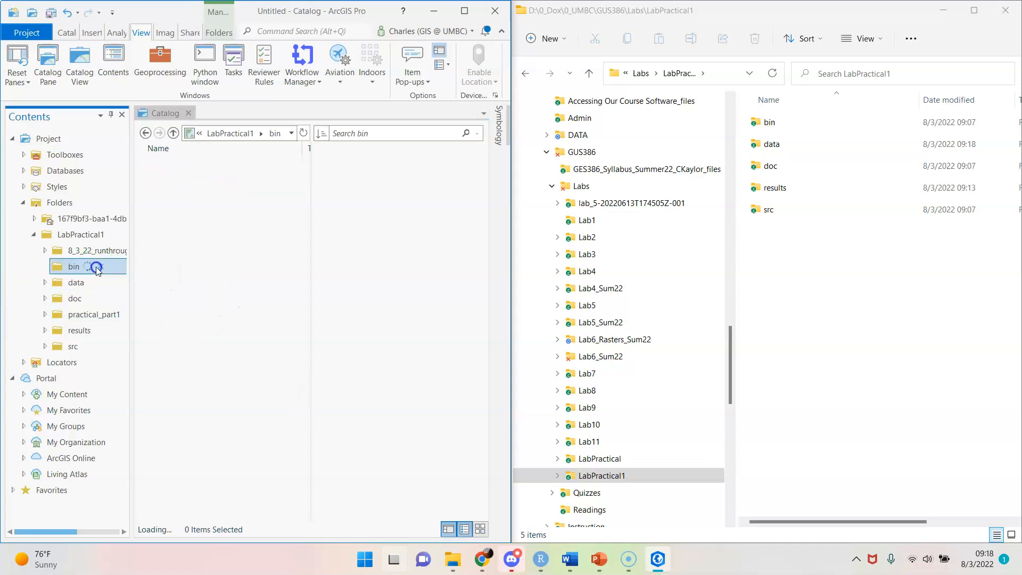
left_click(92, 284)
left_click(90, 298)
left_click(92, 329)
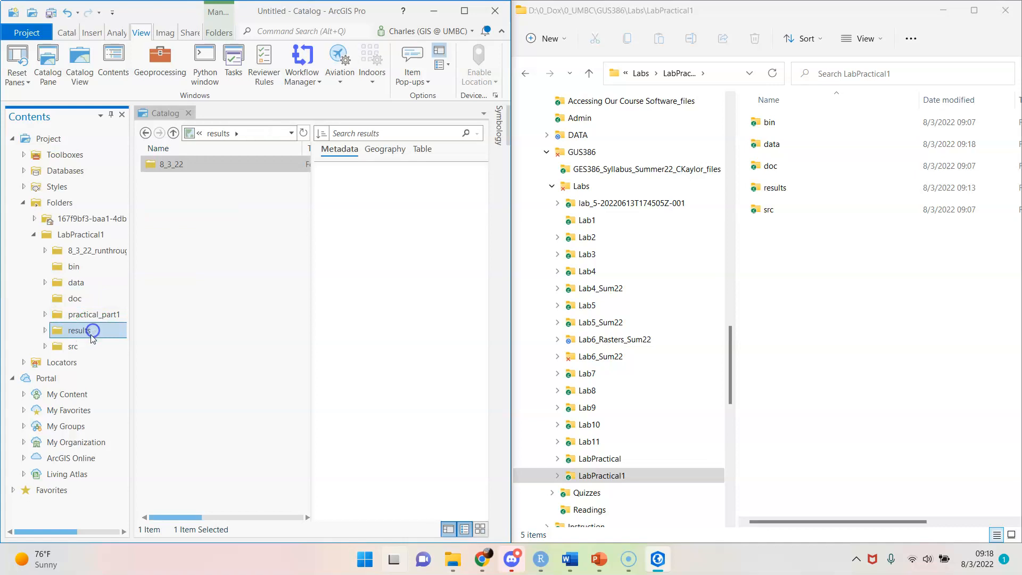
left_click(85, 347)
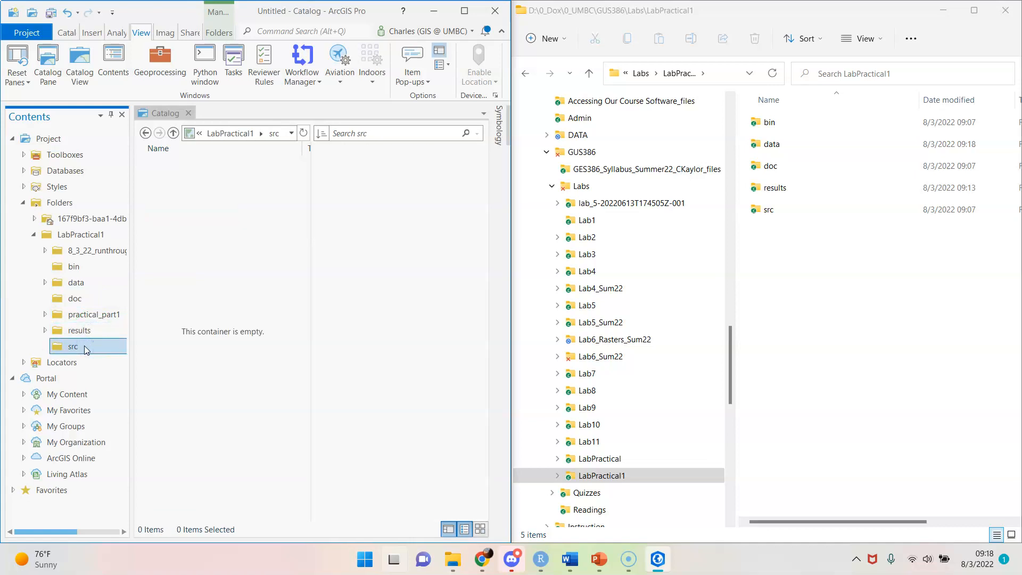
left_click(44, 282)
left_click(44, 282)
left_click(91, 283)
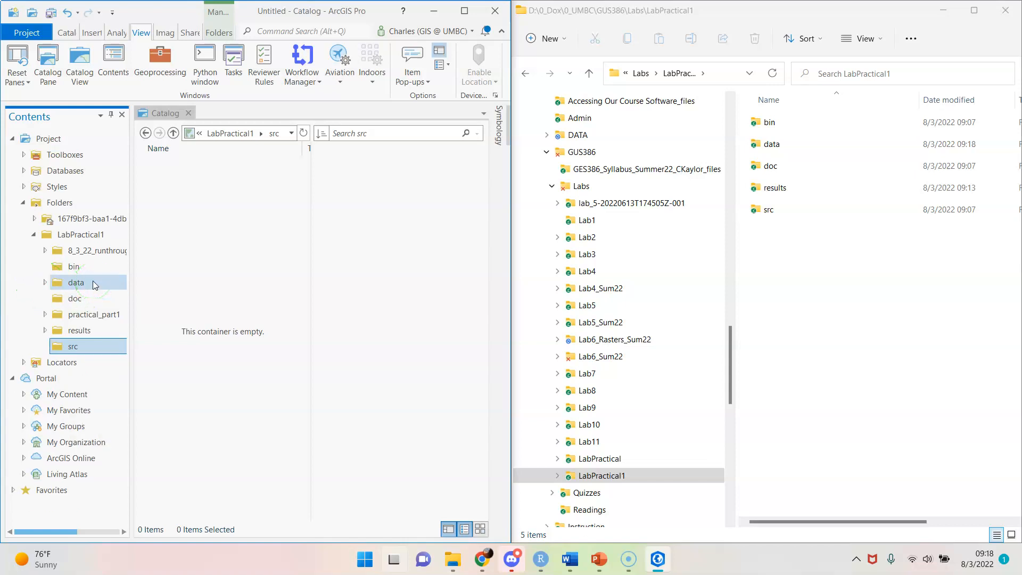
left_click(228, 289)
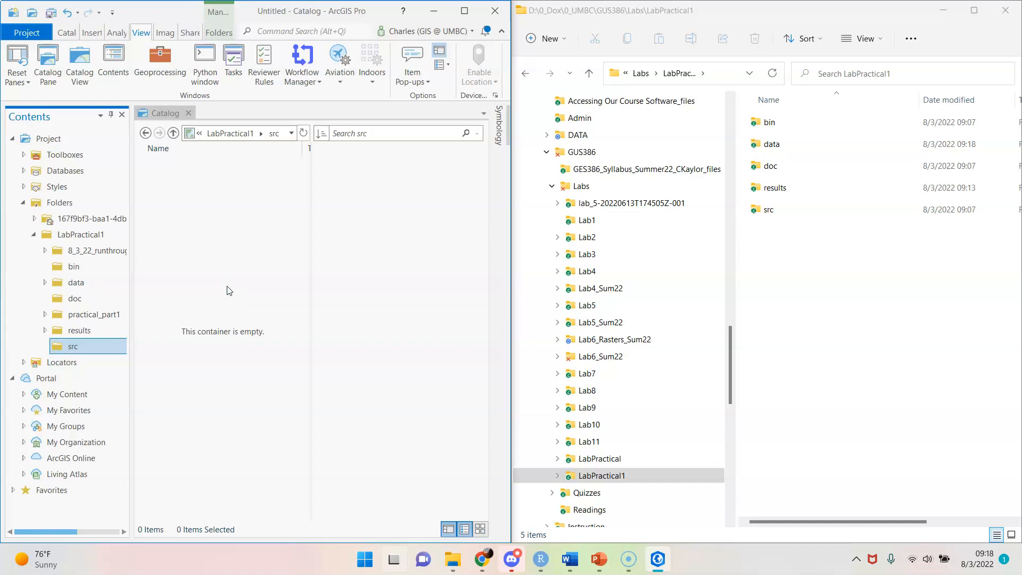
left_click(224, 292)
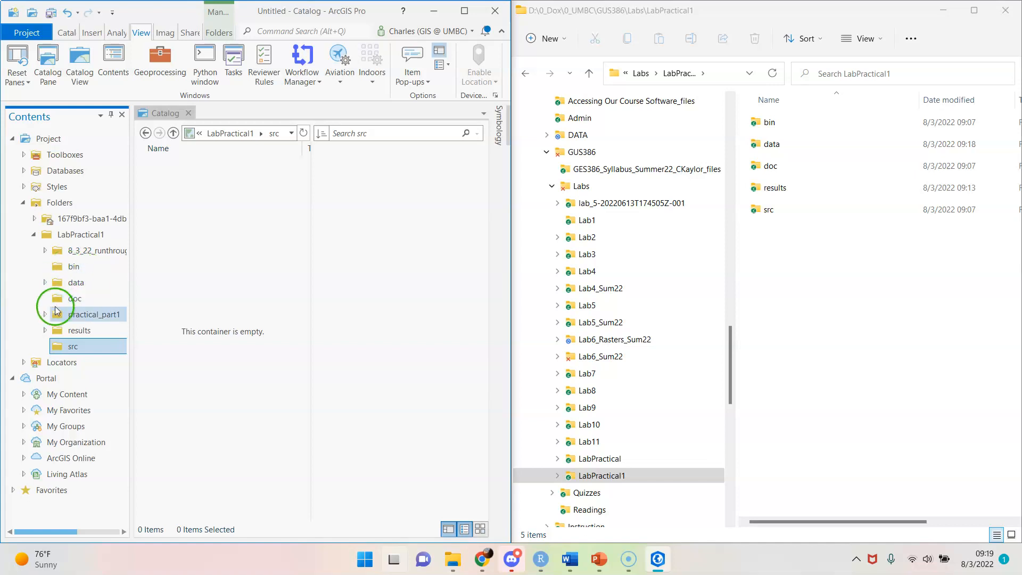
left_click(73, 349)
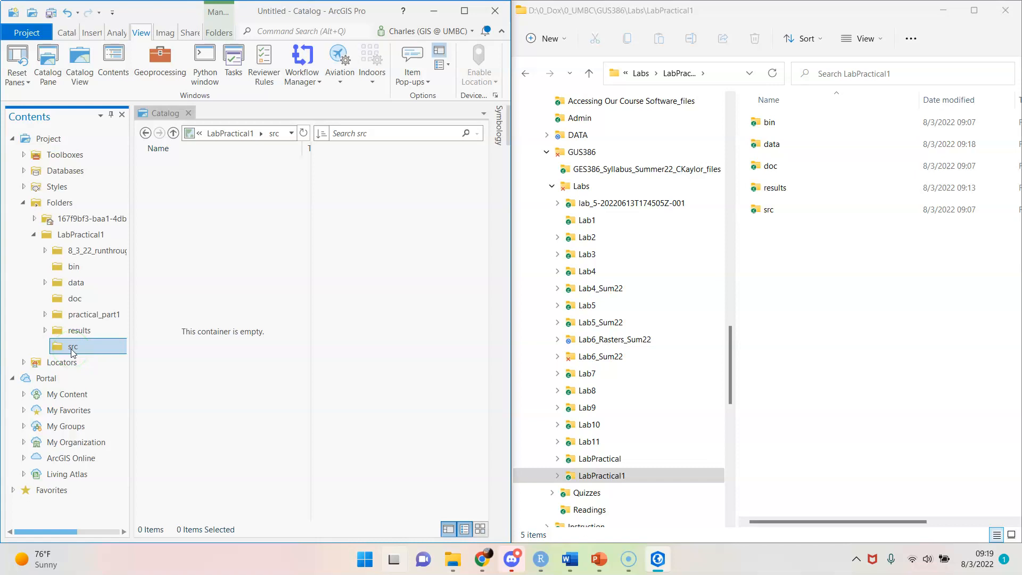
Try to delete the imperv_sp raster dataset from the LabPractical1 data folder
left_click(75, 283)
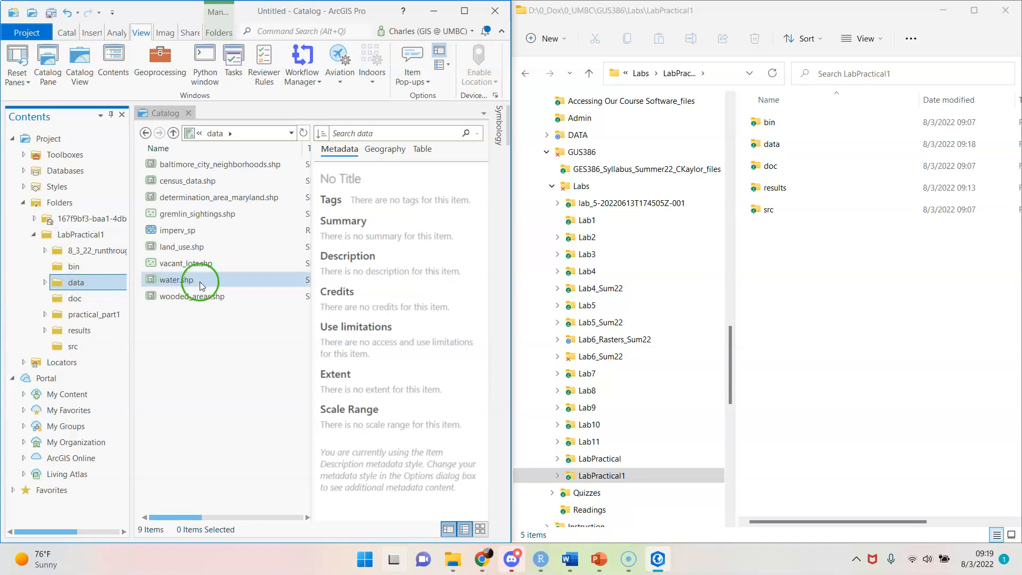
left_click(186, 230)
right_click(191, 231)
left_click(226, 293)
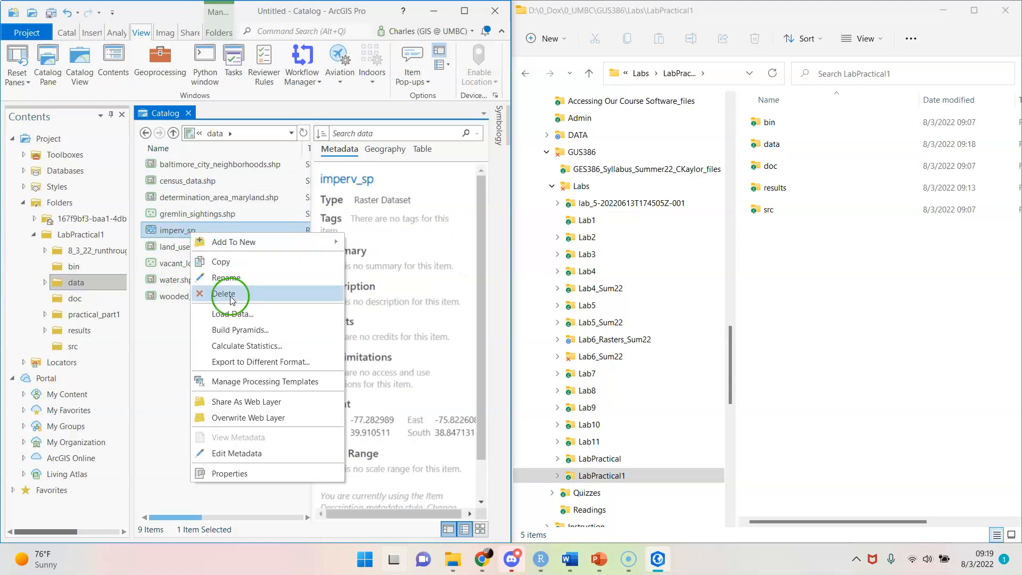
left_click(299, 308)
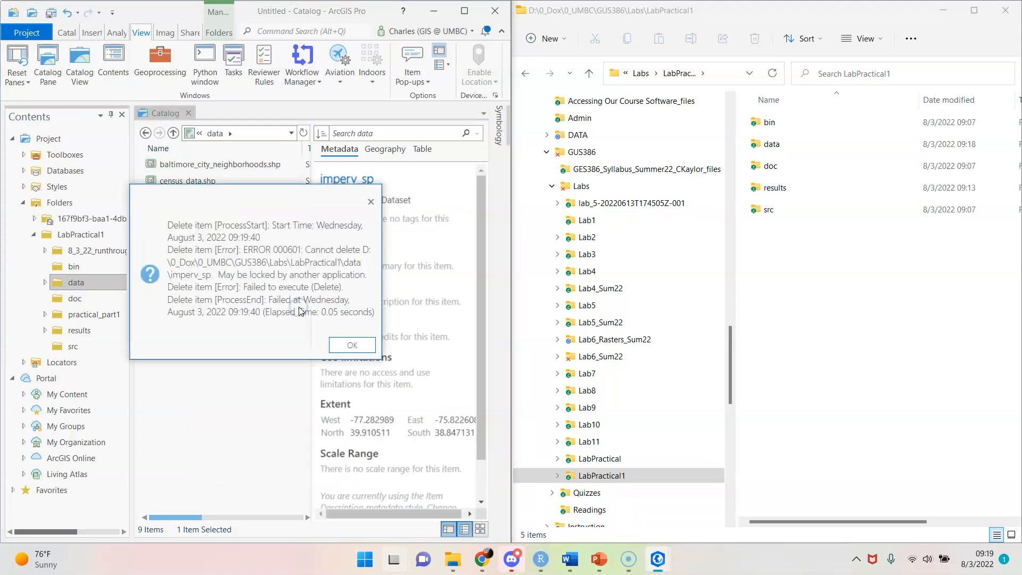
left_click(355, 343)
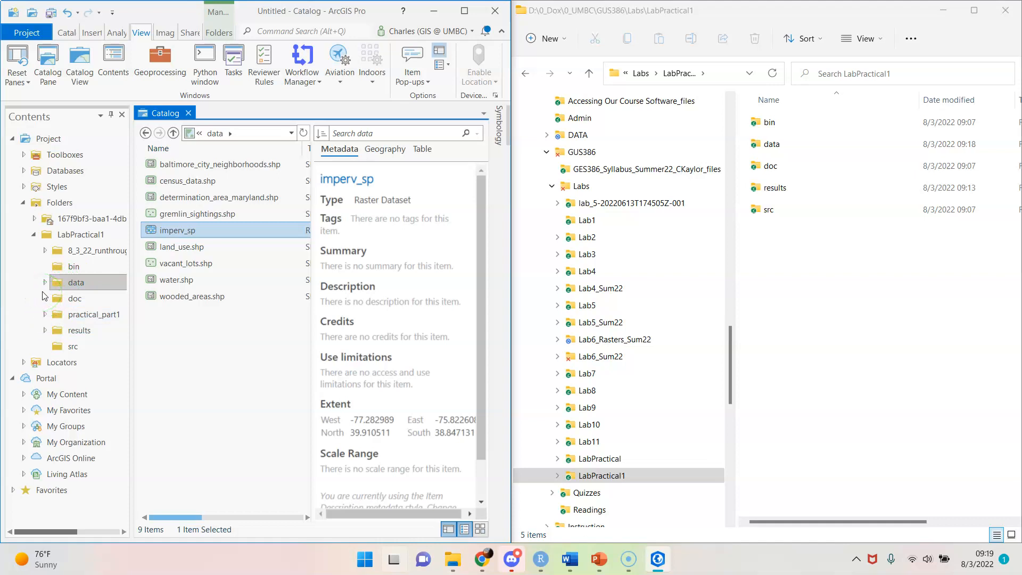
Open the 8_3_22 folder inside results in the catalog view
left_click(46, 330)
left_click(77, 346)
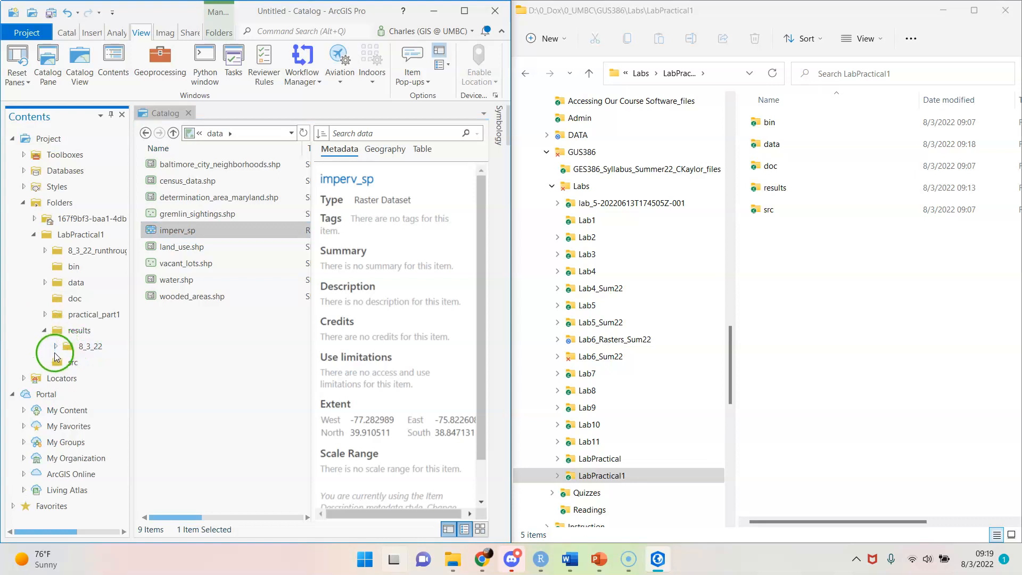
double_click(85, 348)
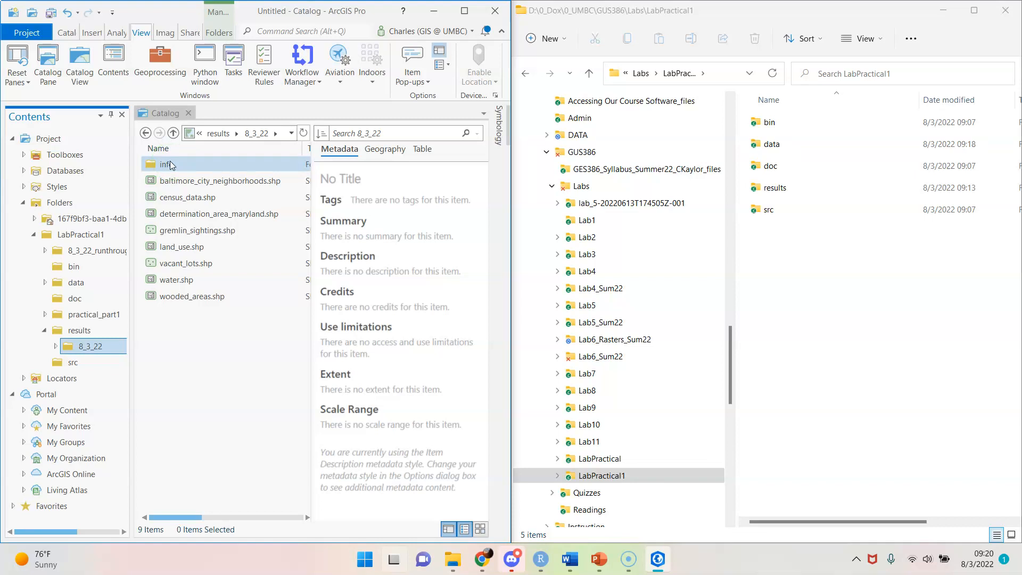
Switch to File Explorer and open the same 8_3_22 folder under LabPractical1's results
left_click(559, 479)
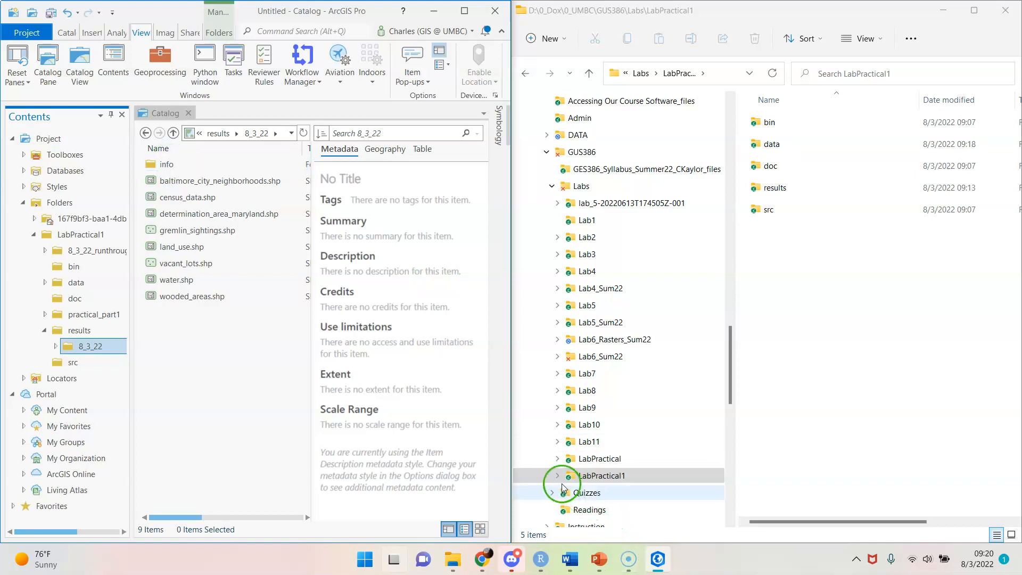
left_click(558, 478)
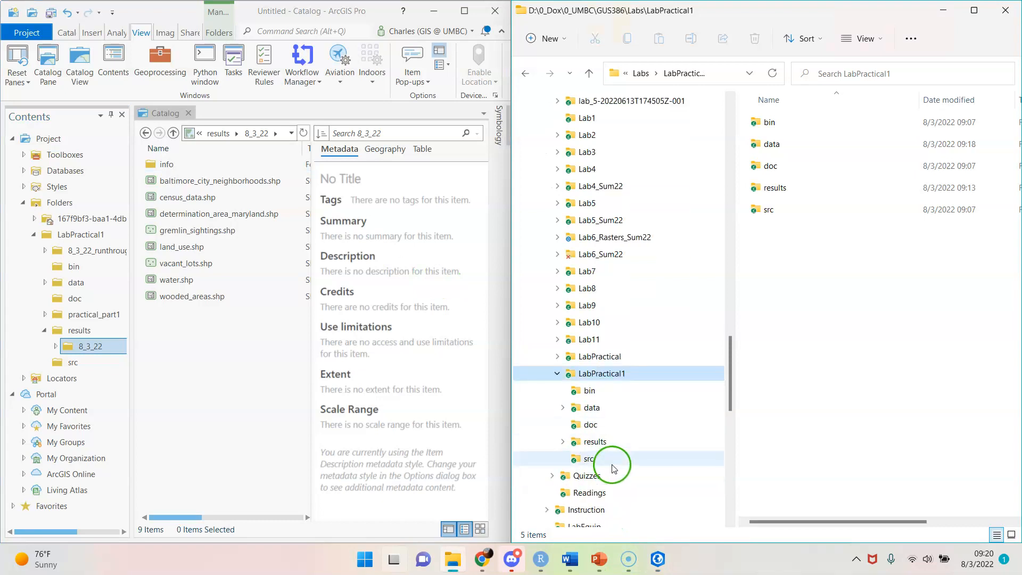
left_click(563, 442)
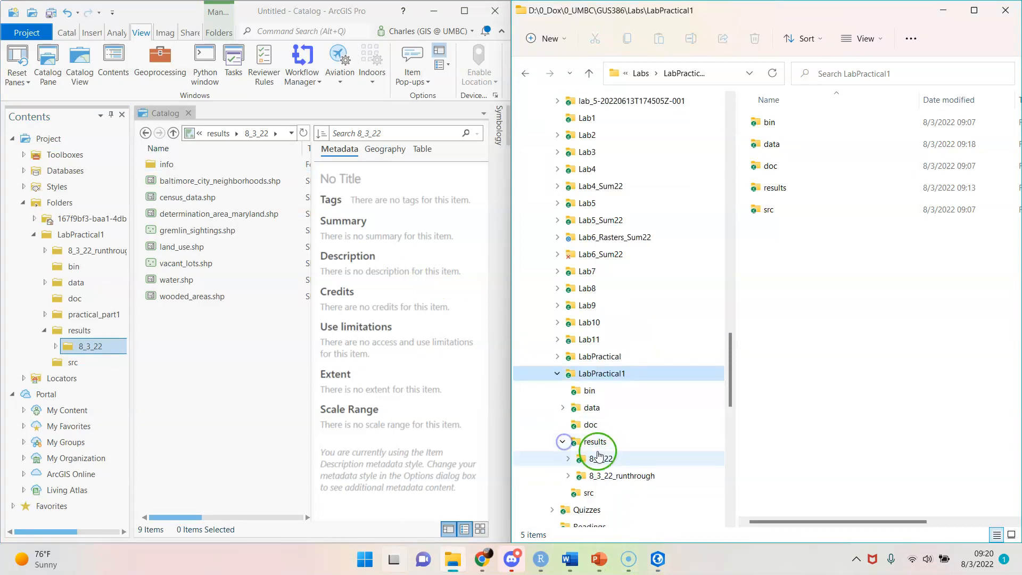
left_click(601, 459)
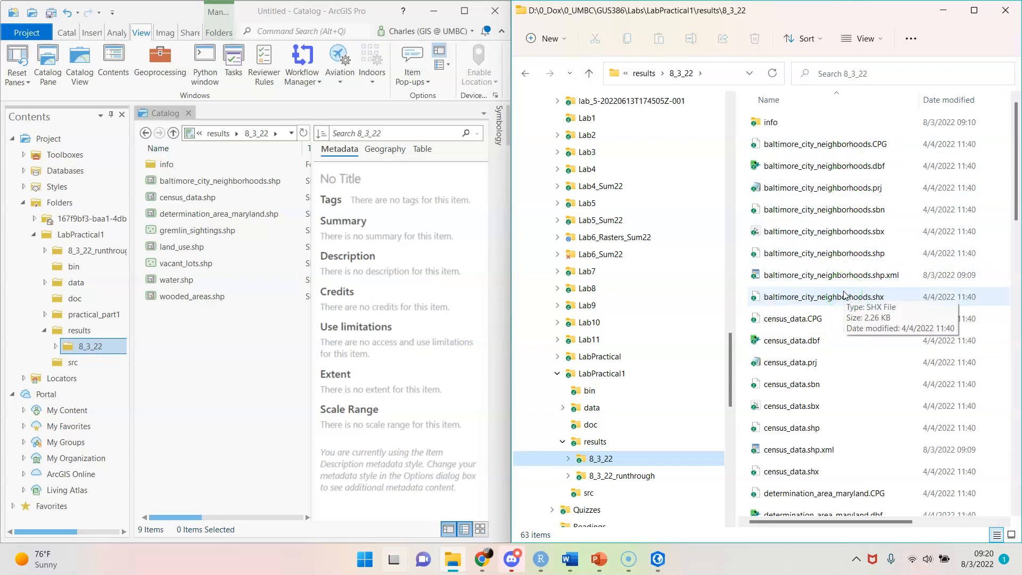
Examine the component files of the shapefiles in the 8_3_22 folder and close File Explorer
left_click(846, 189)
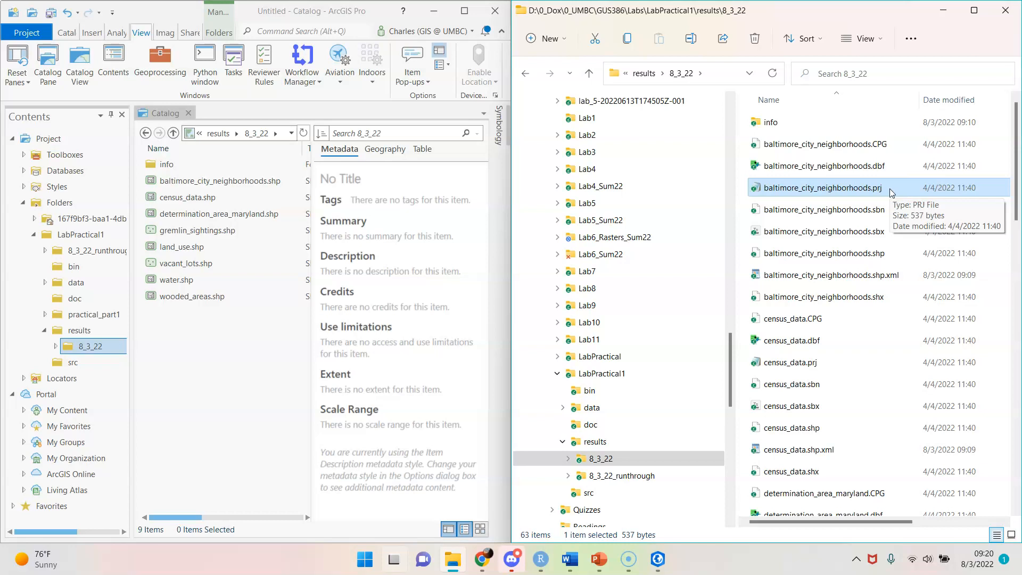
scroll(924, 304, "down", 7)
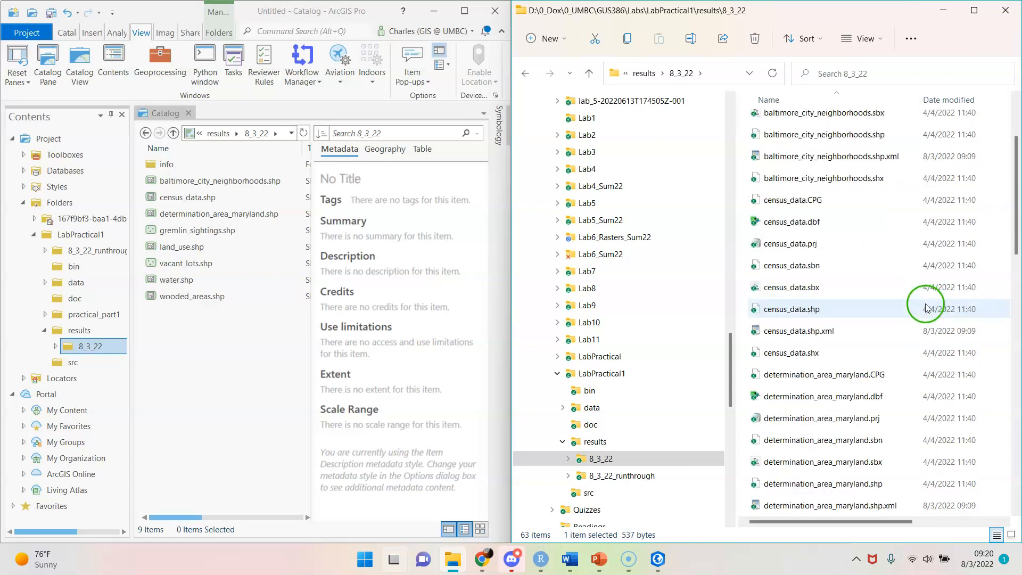
scroll(926, 308, "down", 8)
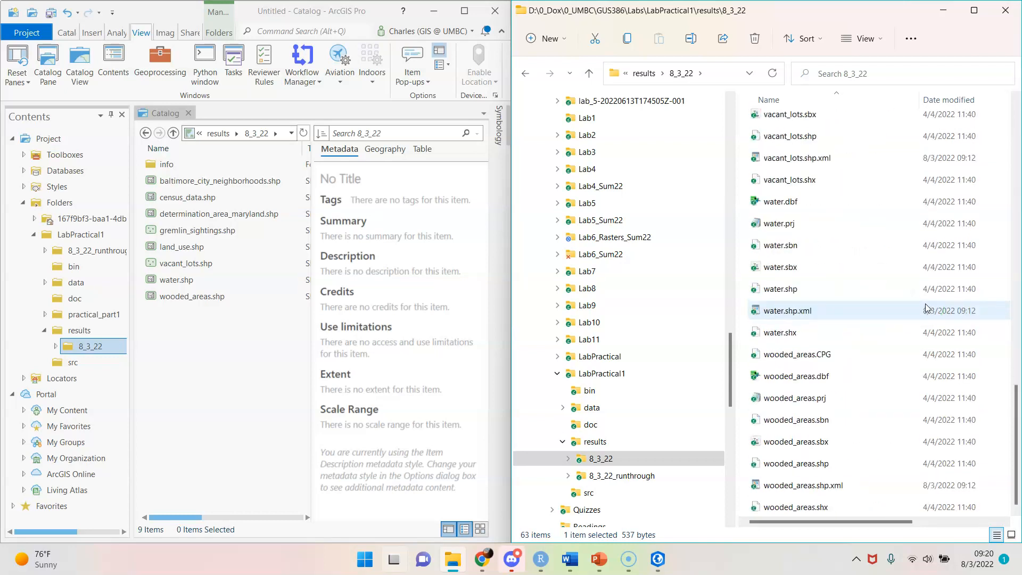
scroll(926, 308, "up", 15)
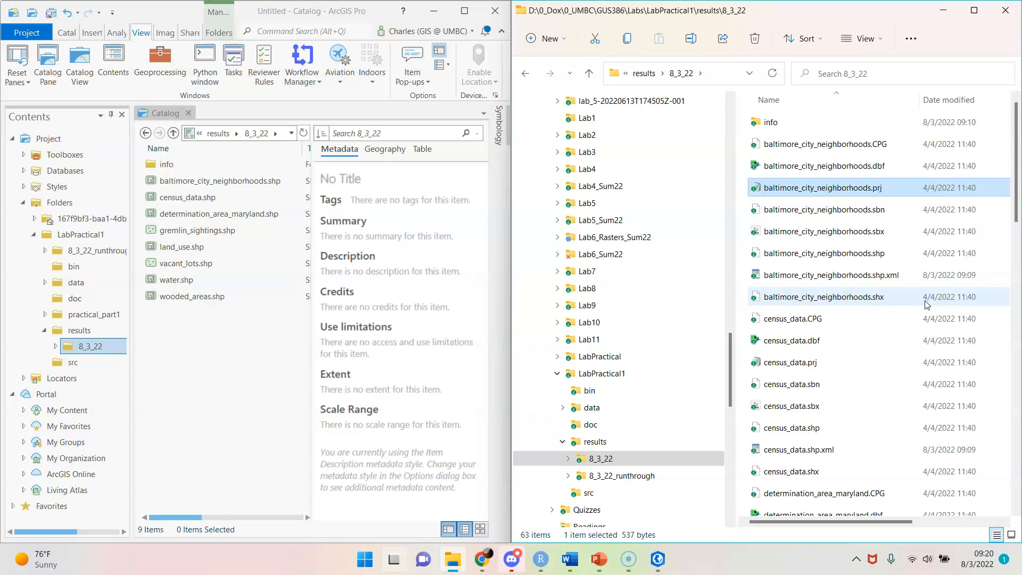
left_click(1006, 12)
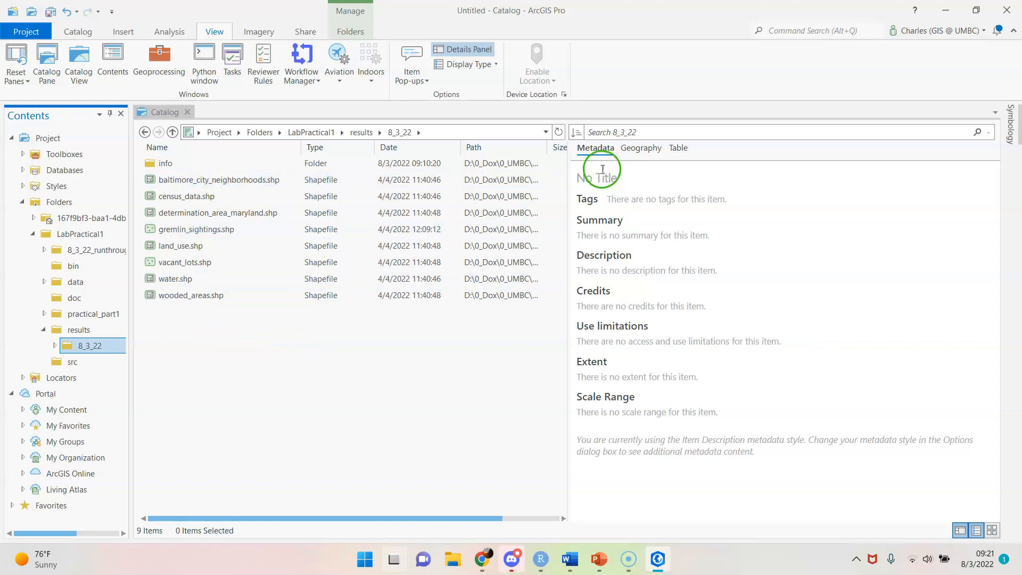
Preview the geography of baltimore_city_neighborhoods.shp from the 8_3_22 folder
left_click(637, 151)
left_click(639, 151)
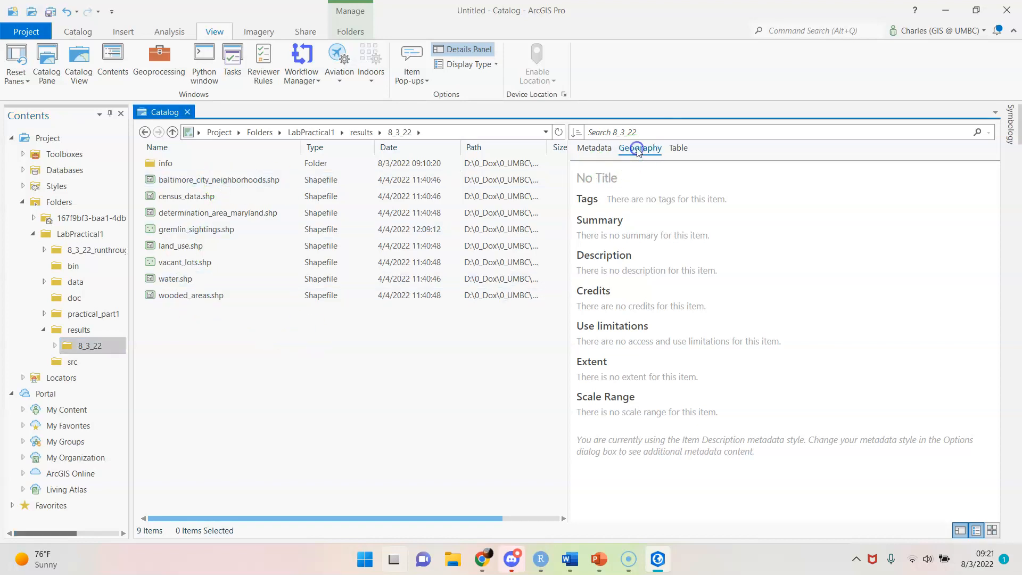
left_click(265, 186)
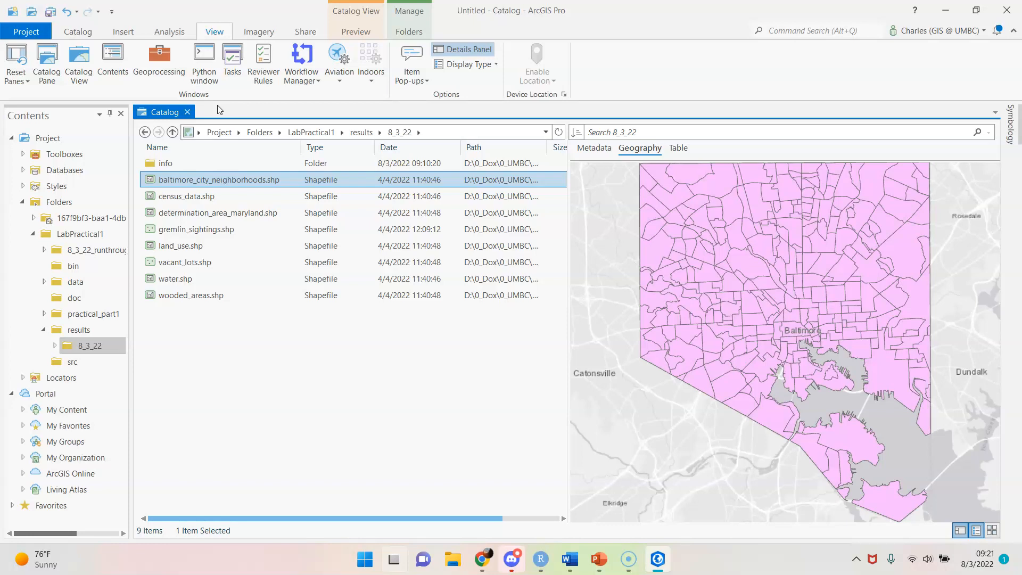
left_click(85, 348)
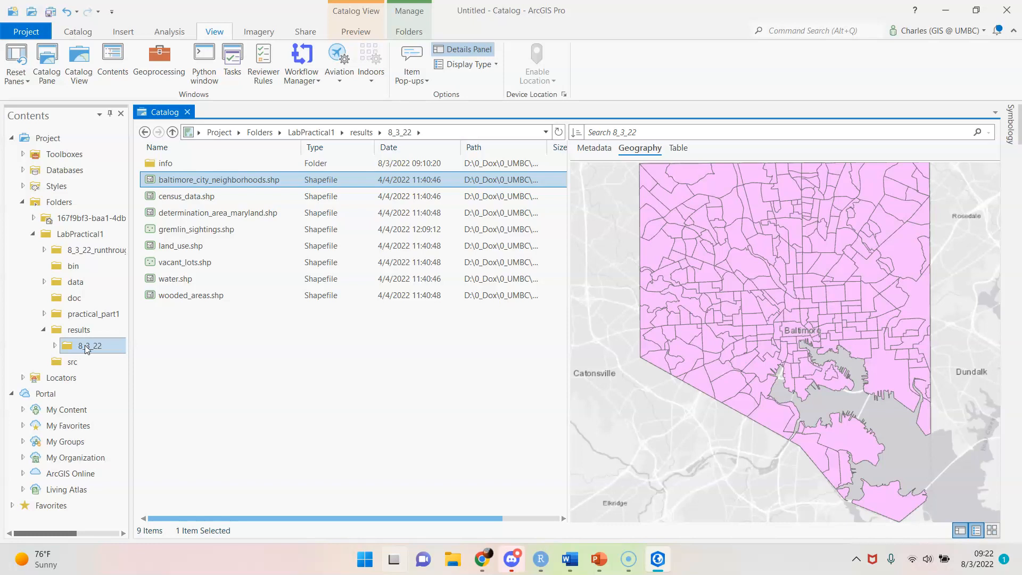
Open the Geoprocessing pane and start the Buffer tool from the favorites, with its output feature class field active
left_click(160, 69)
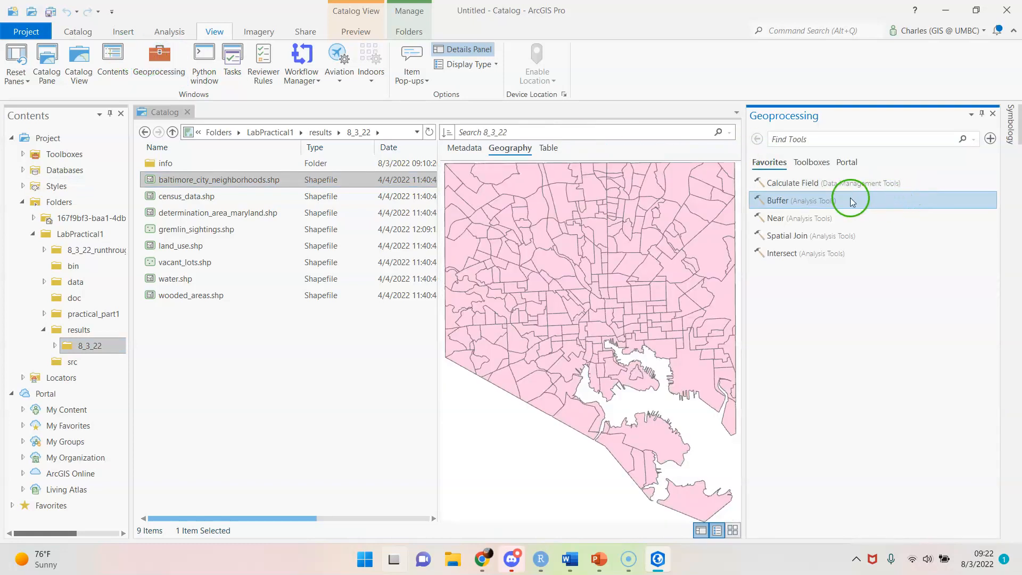
left_click(851, 201)
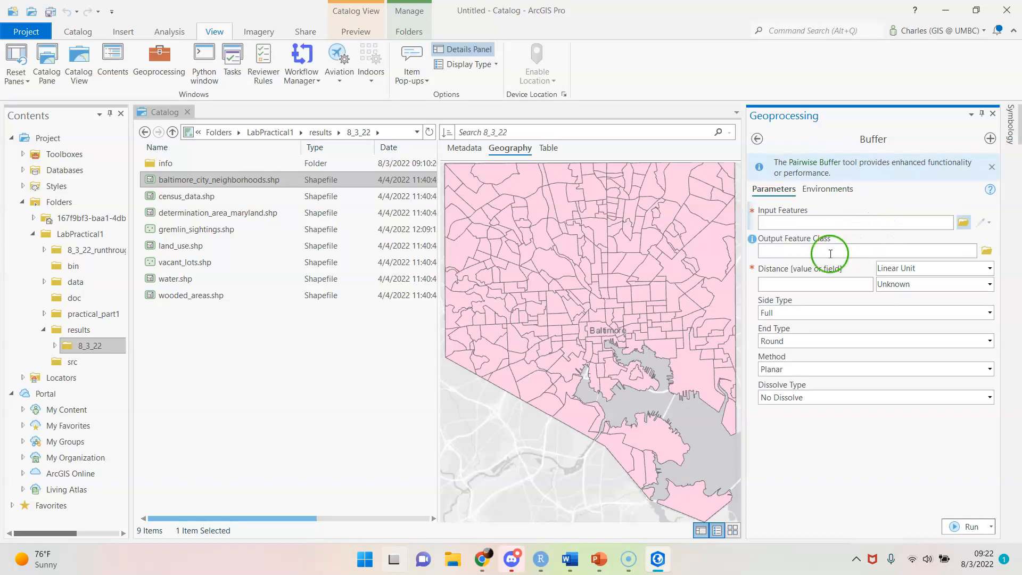
left_click(776, 250)
left_click(779, 249)
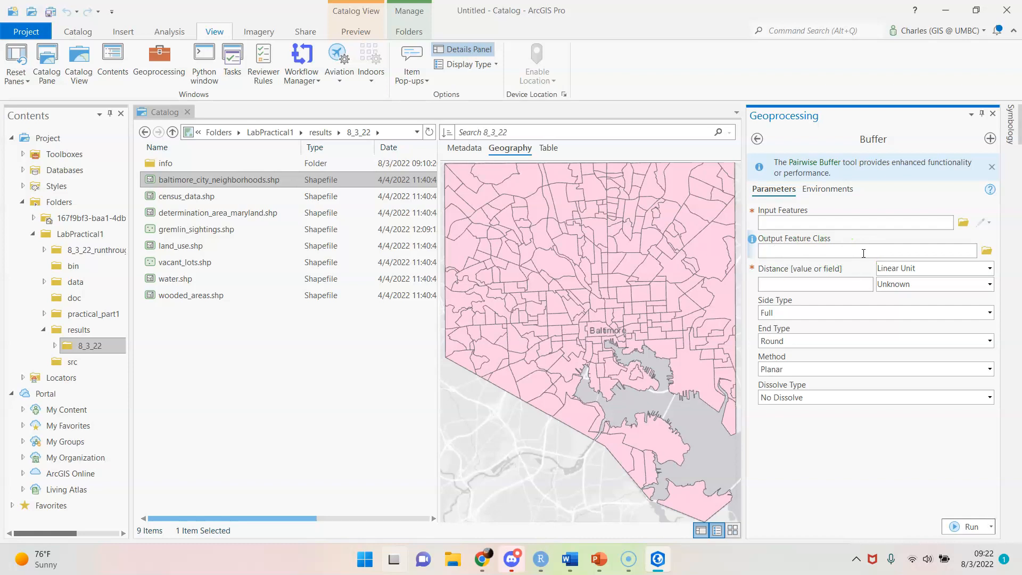
Browse to the 8_3_22 folder in LabPractical1's results as the Buffer output location, and cancel without saving an output name
left_click(986, 251)
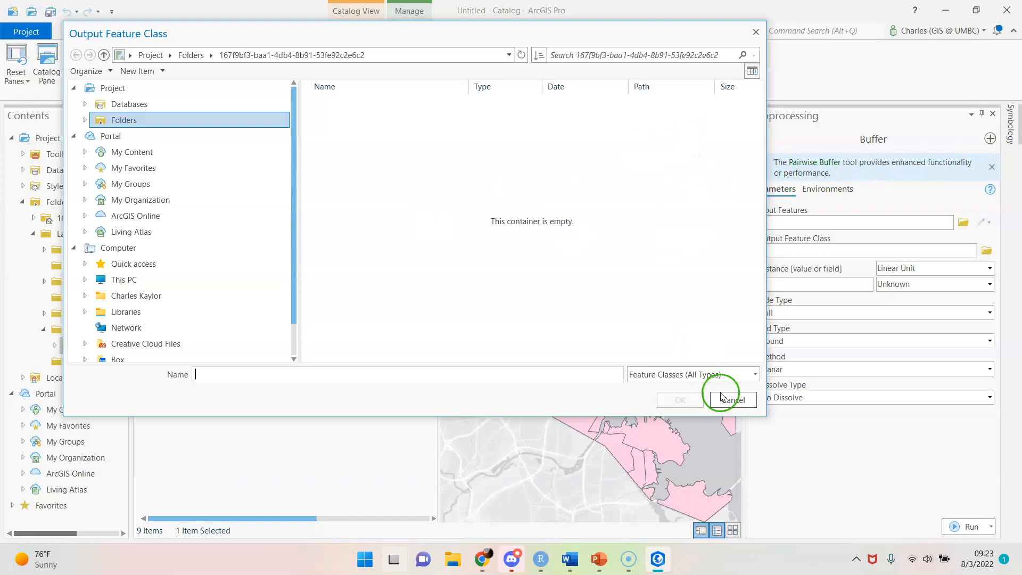
left_click(187, 57)
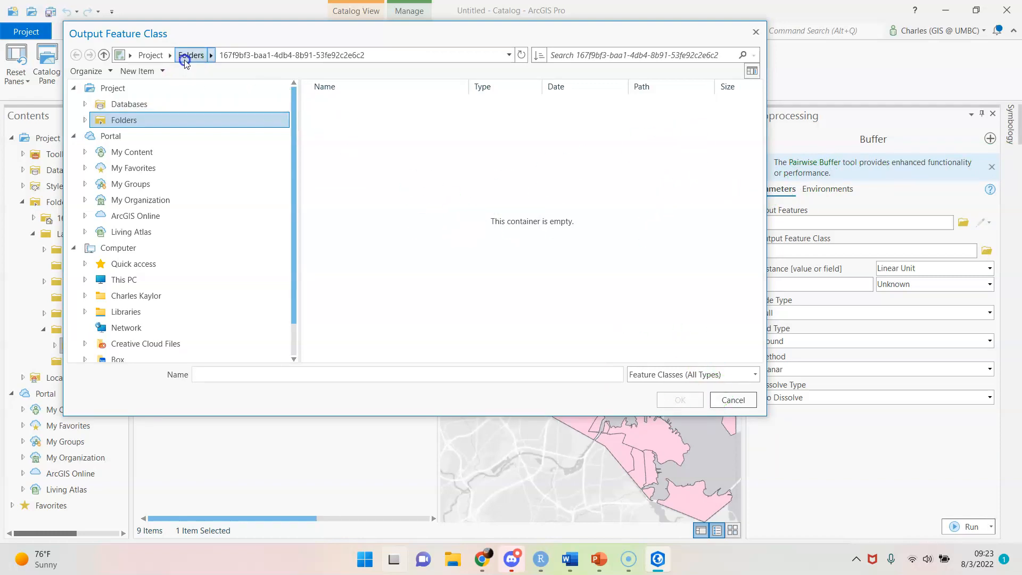
left_click(348, 120)
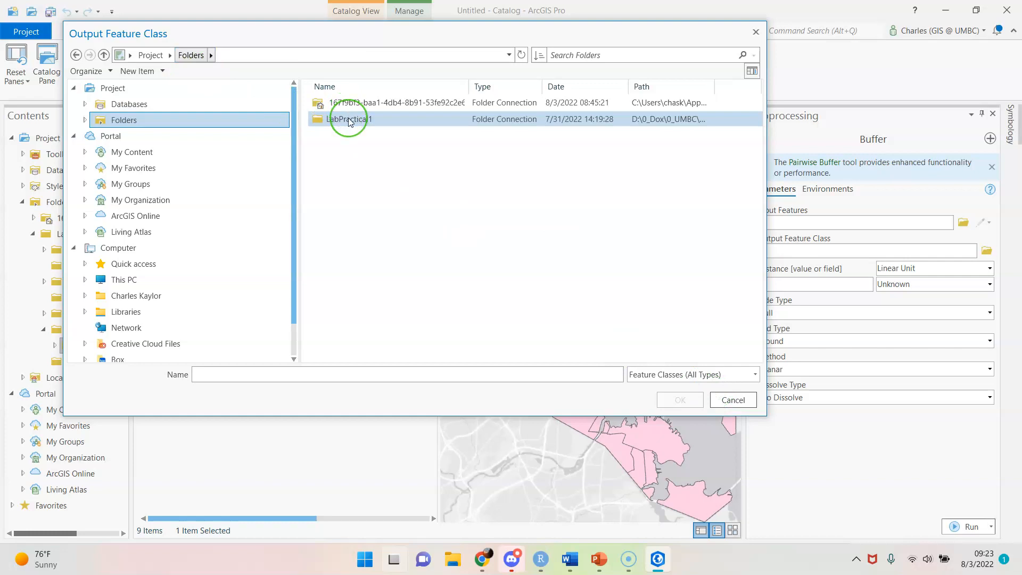
double_click(349, 120)
left_click(339, 186)
double_click(338, 187)
left_click(323, 103)
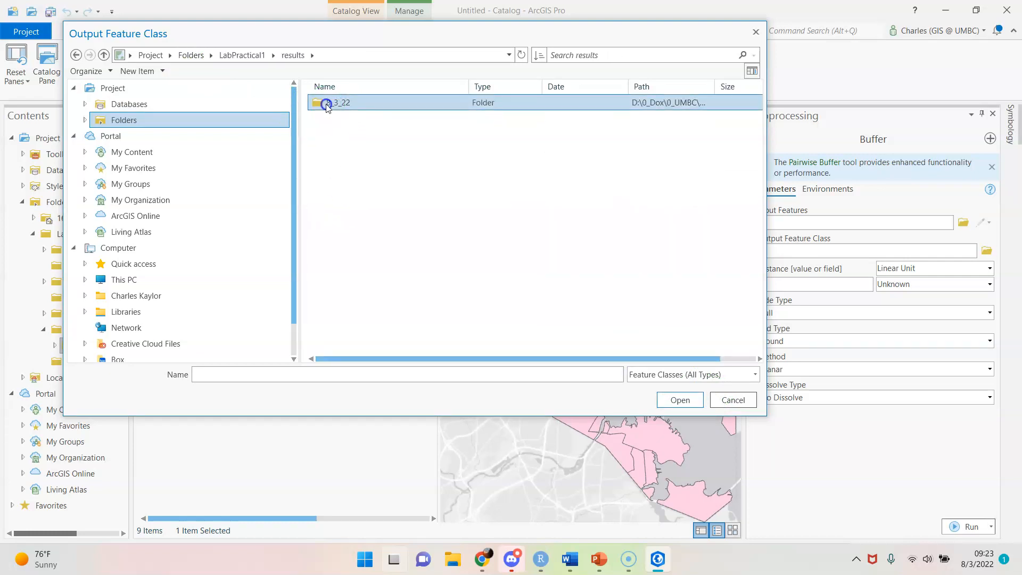
double_click(326, 103)
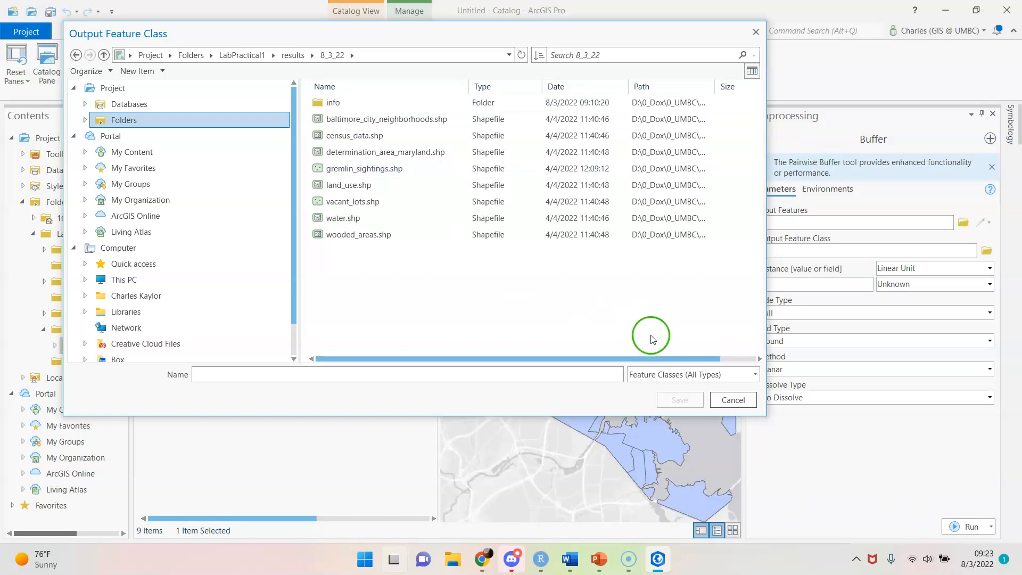
left_click(747, 408)
left_click(950, 341)
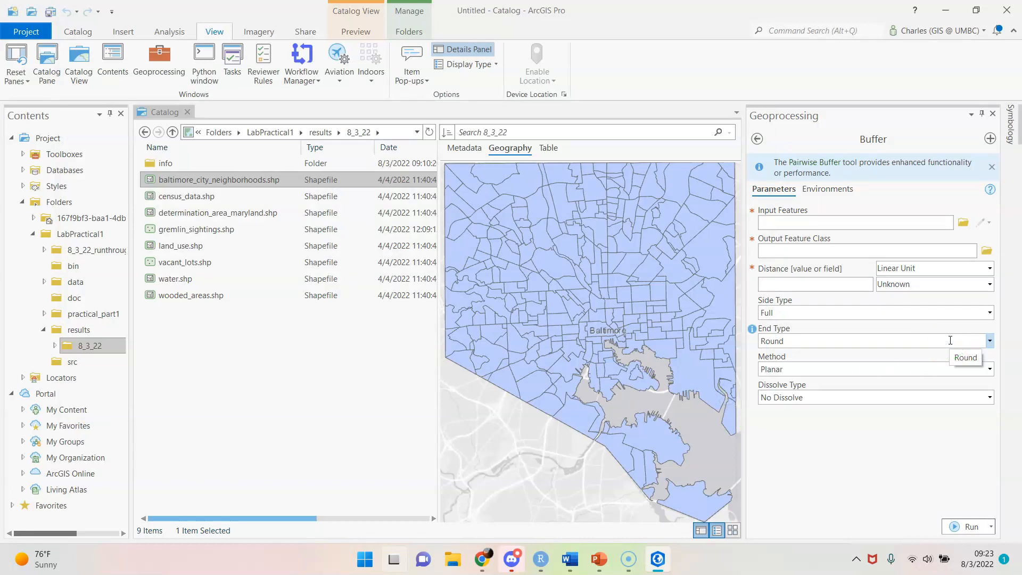
left_click(986, 252)
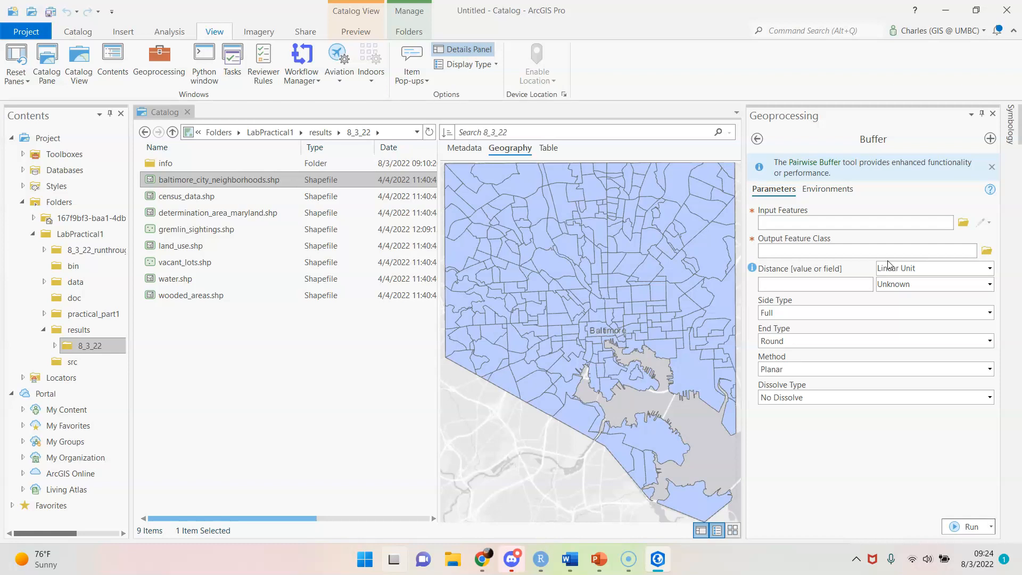
Examine the spatial reference of census_data.shp in its shapefile properties and close them without changes
left_click(272, 198)
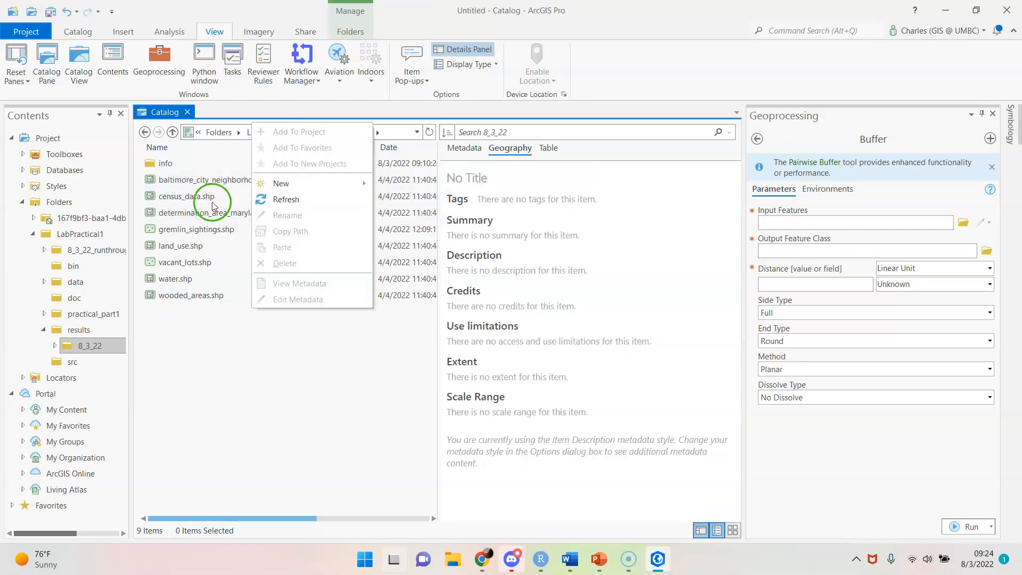
left_click(199, 196)
right_click(200, 196)
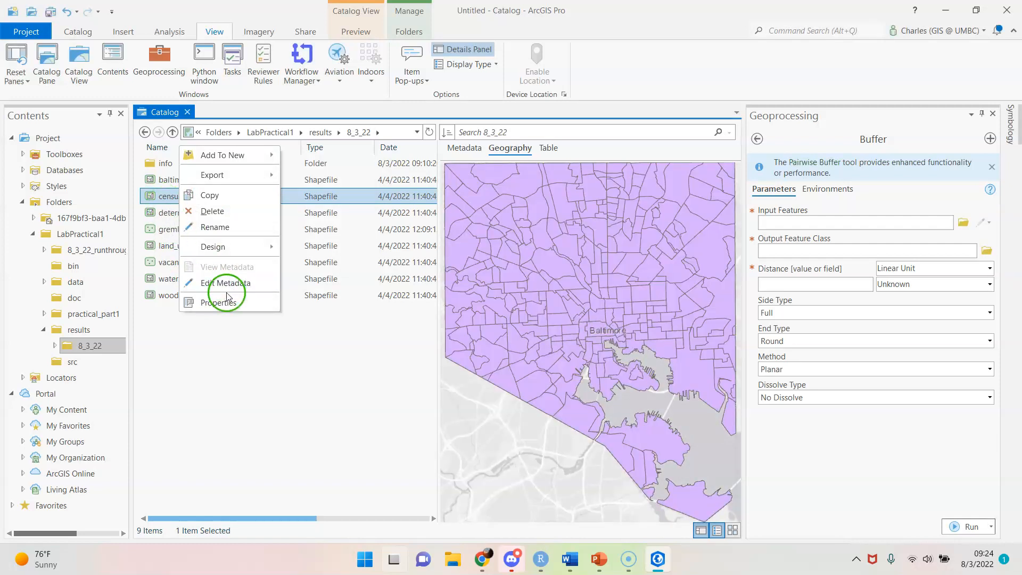
left_click(229, 303)
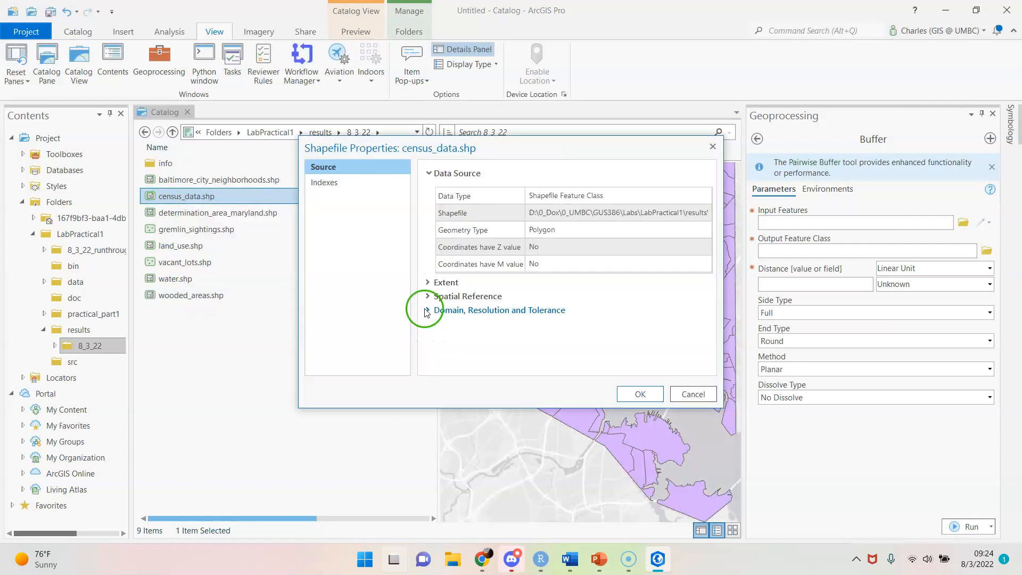
left_click(429, 297)
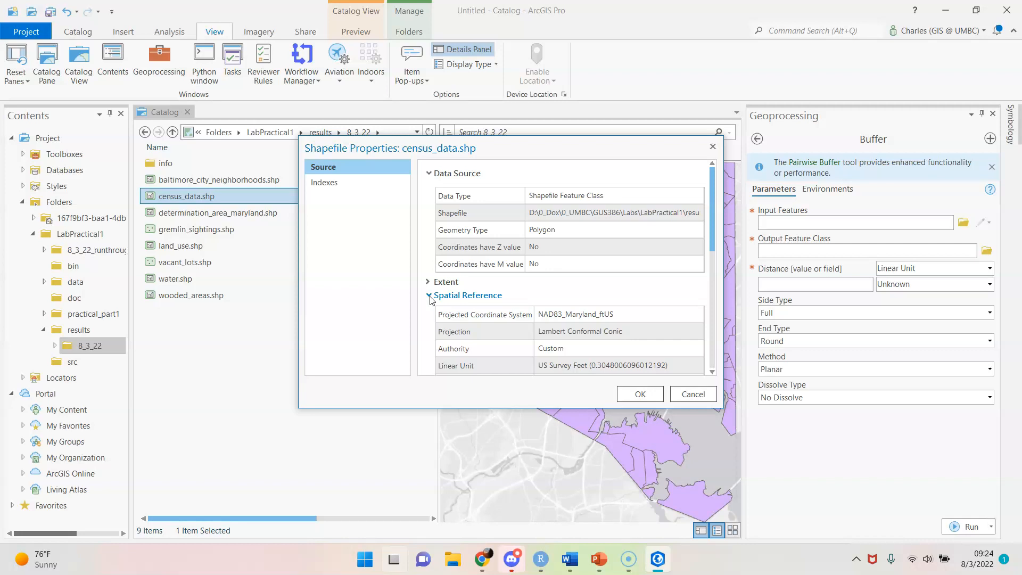
left_click(697, 397)
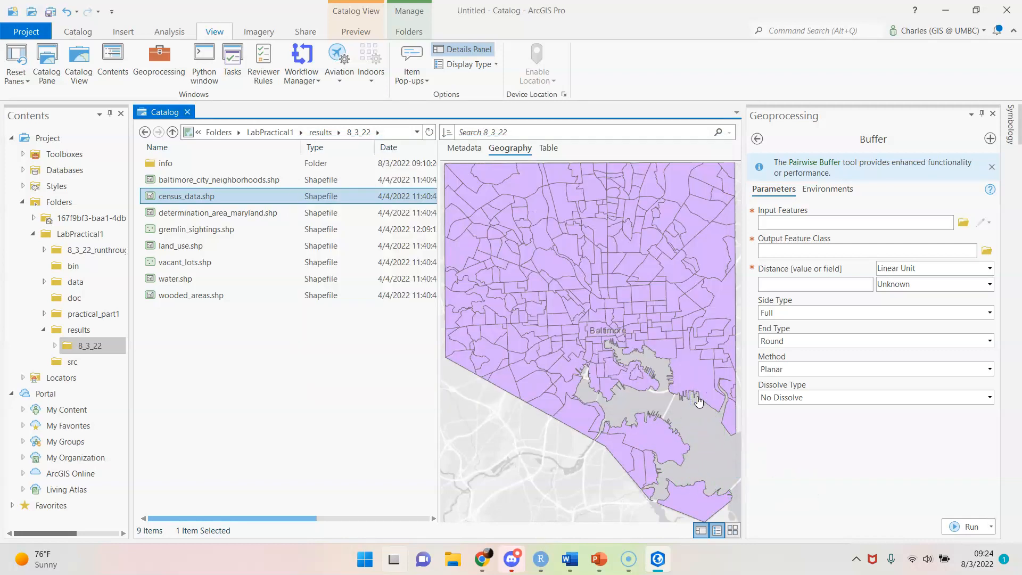